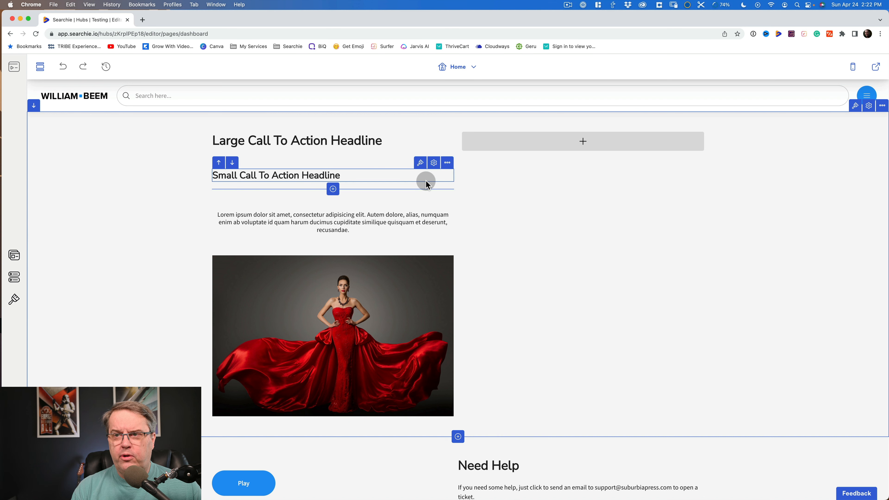
- Open the custom page "New Page" and add a Right Sidebar layout section to it
scroll(601, 161, down, 3)
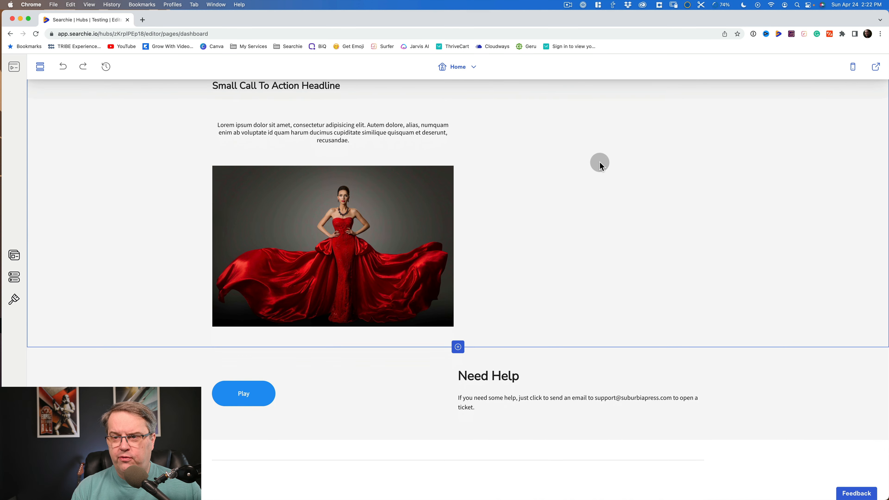
scroll(600, 162, up, 2)
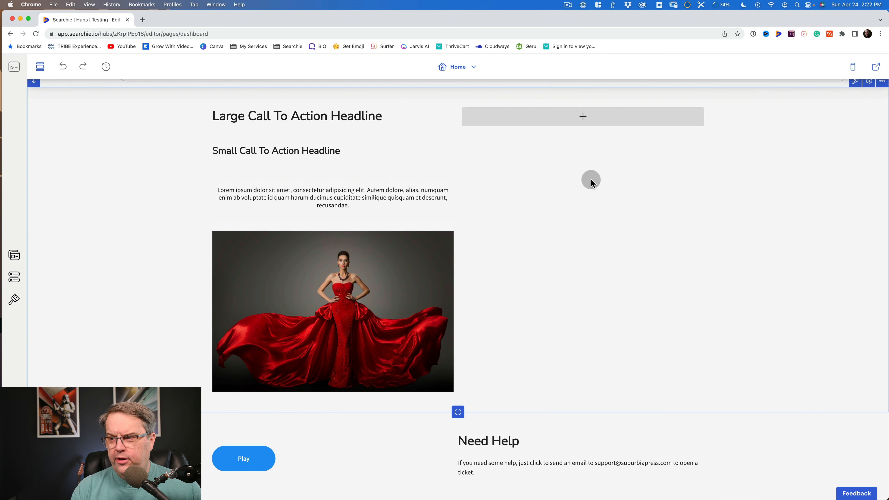
click(14, 255)
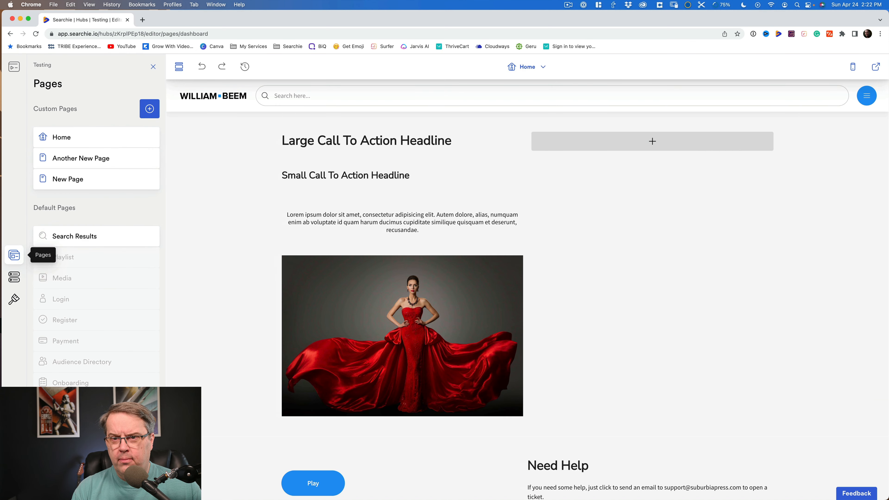
click(61, 181)
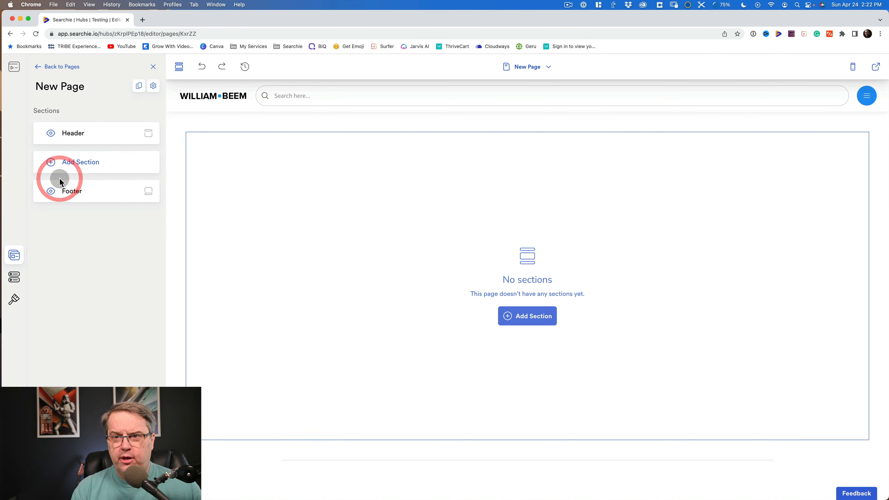
click(79, 164)
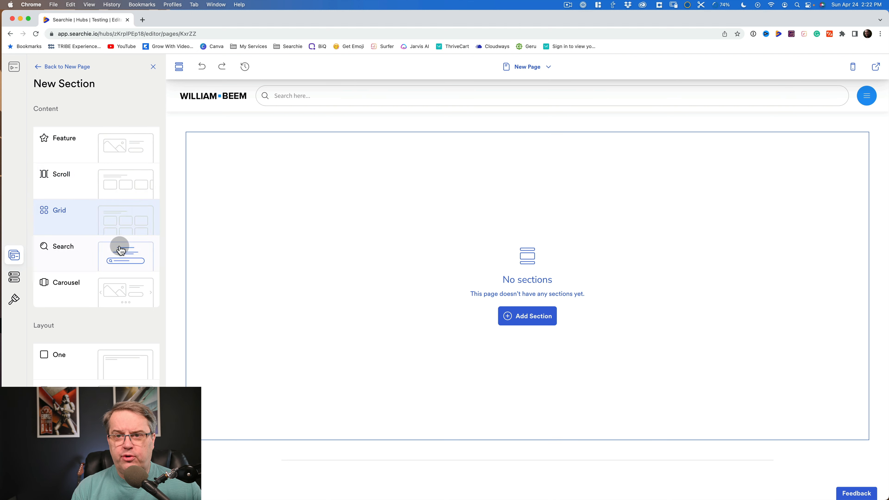
scroll(123, 283, down, 3)
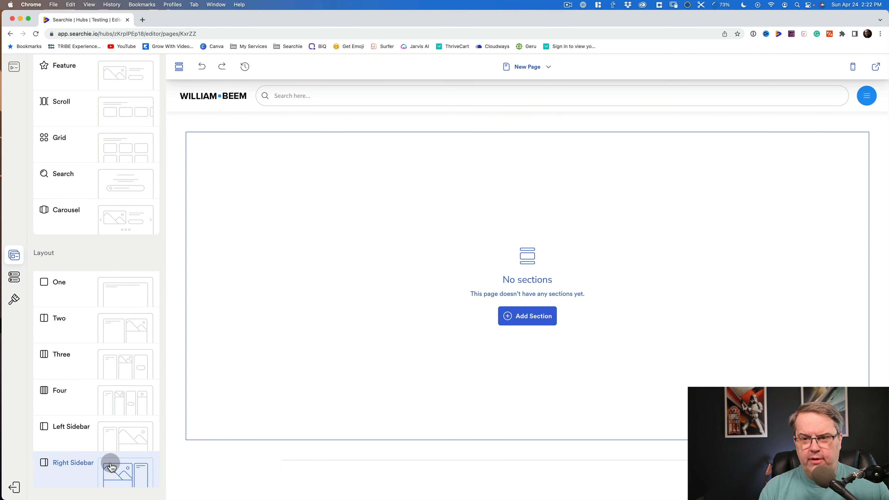
click(75, 467)
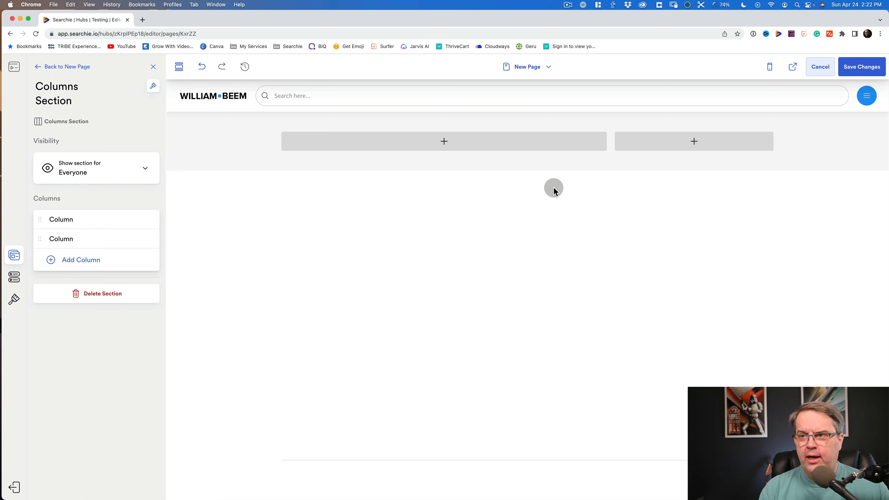
- Add a Headline element to the wide column of the new section
click(454, 154)
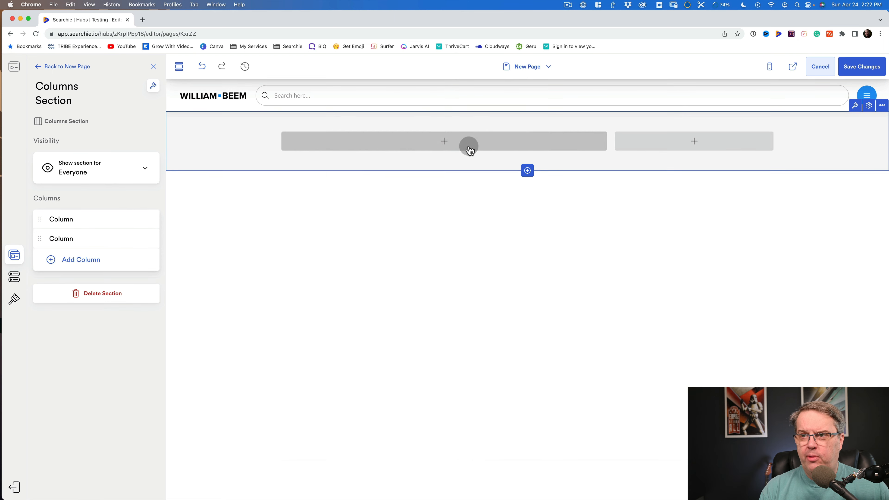
click(444, 142)
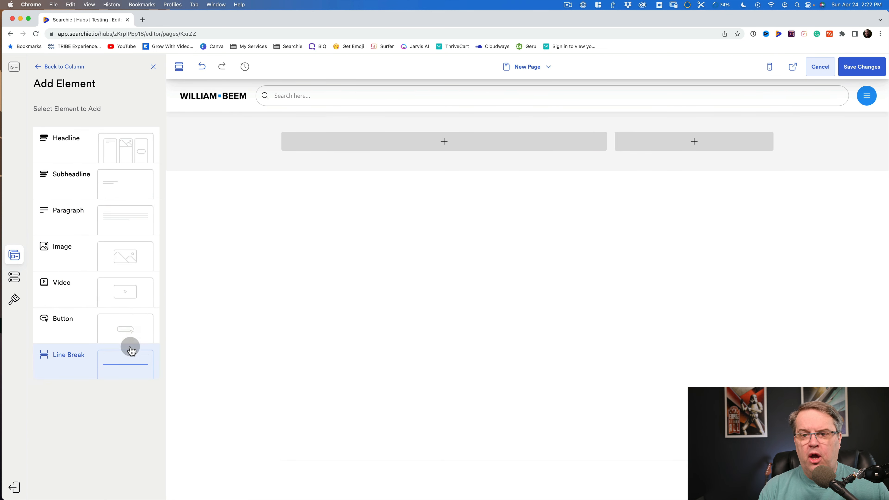
click(129, 159)
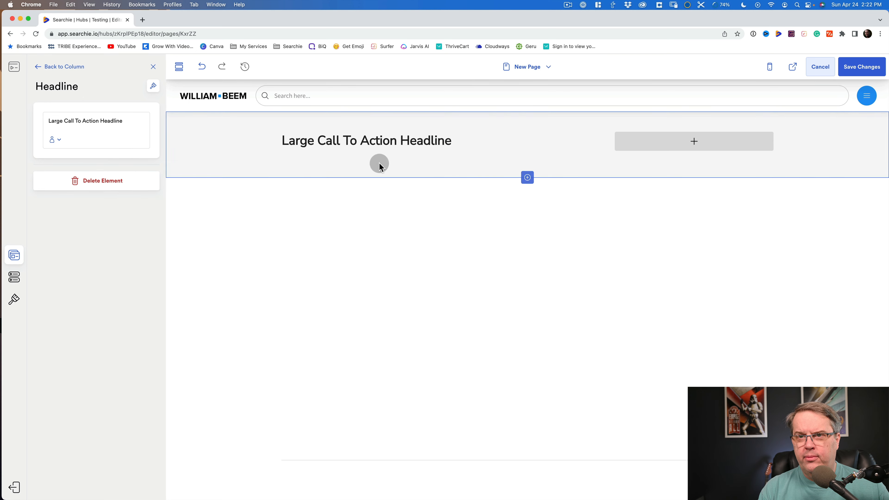
- Add a Paragraph element below the headline and an Image element below the paragraph
click(528, 178)
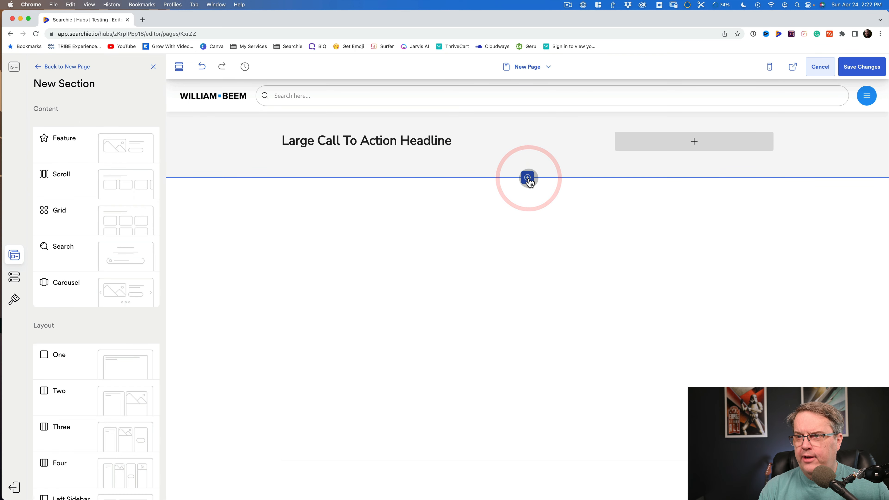
scroll(95, 204, down, 3)
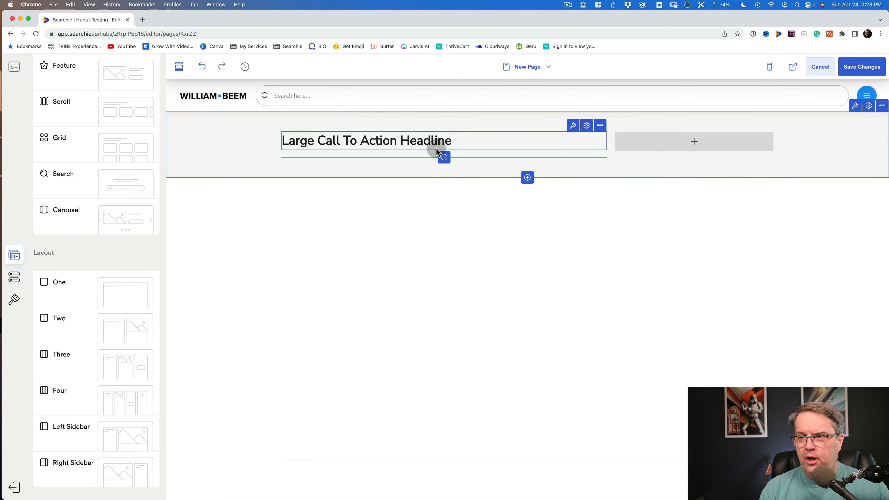
click(443, 159)
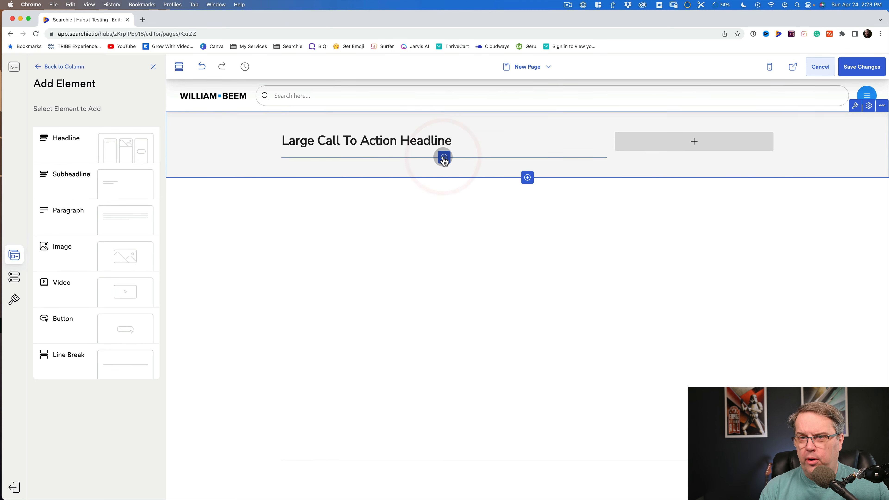
click(125, 212)
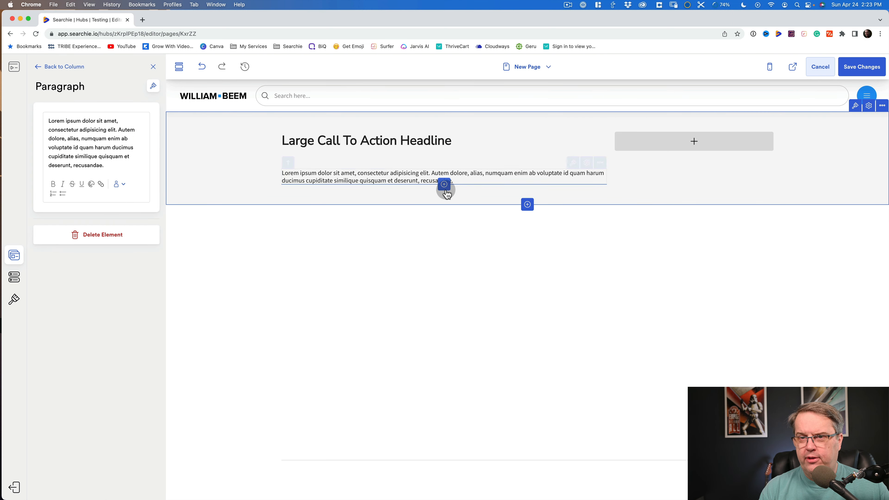
click(444, 184)
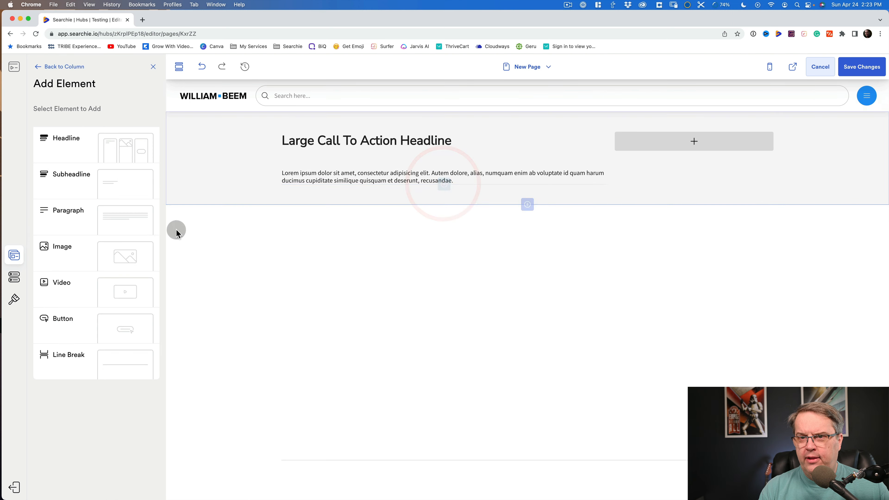
click(128, 255)
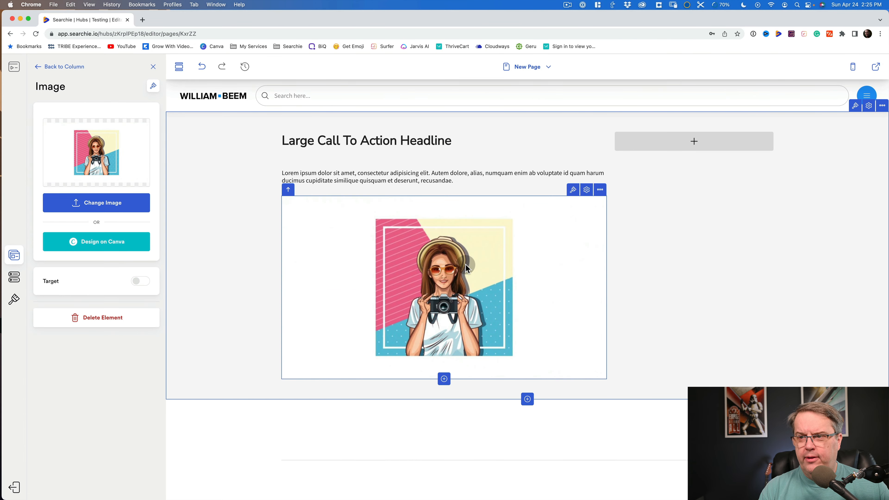
- Enable a URL target for the image and turn on Open in New Tab, leaving the URL blank
click(444, 379)
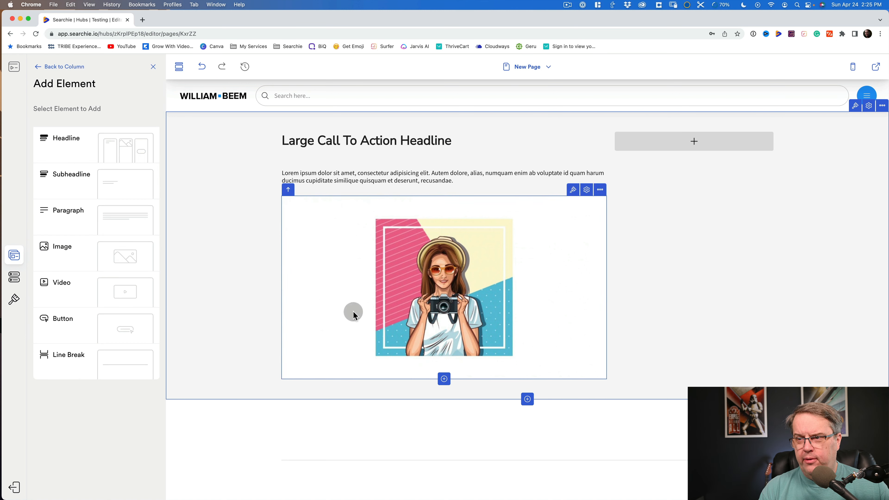
click(600, 190)
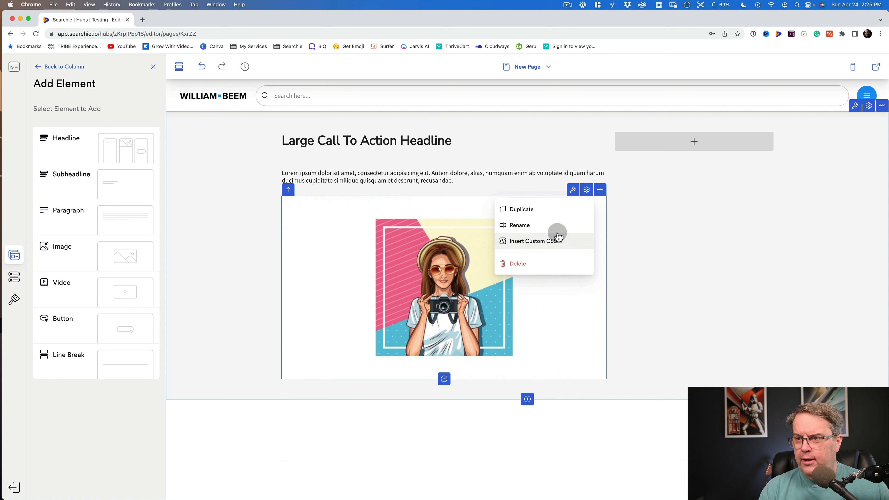
click(588, 193)
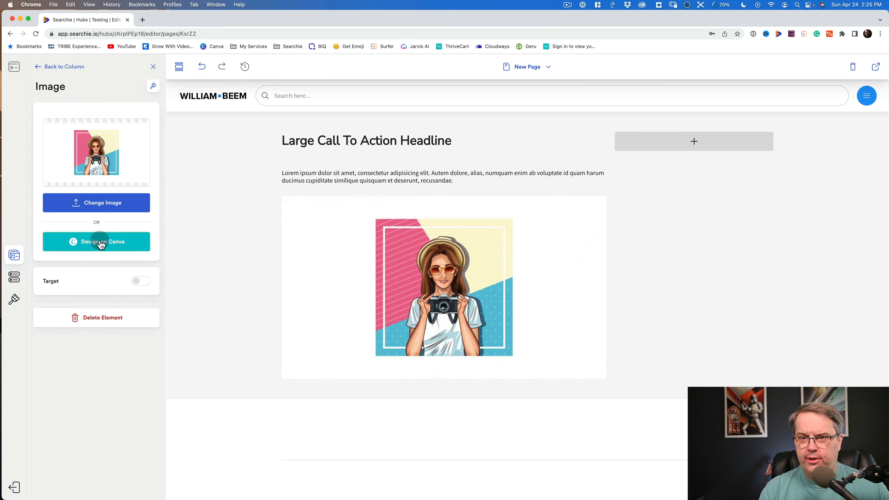
click(144, 282)
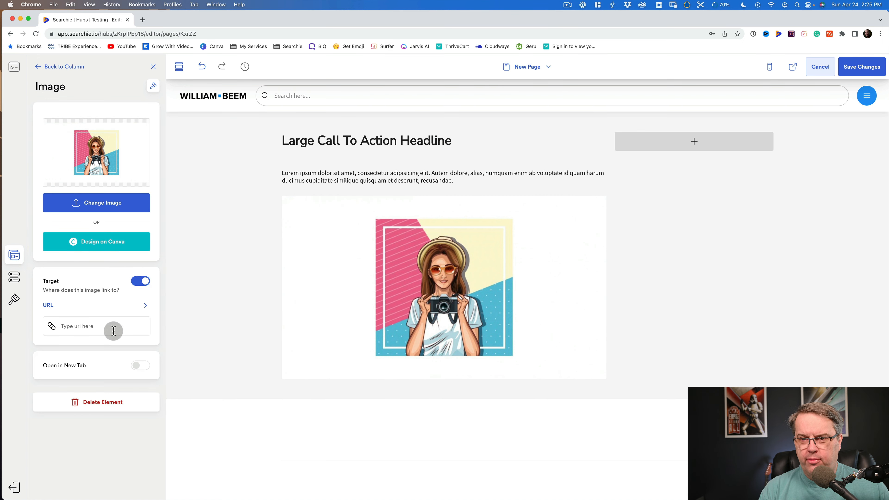
click(127, 329)
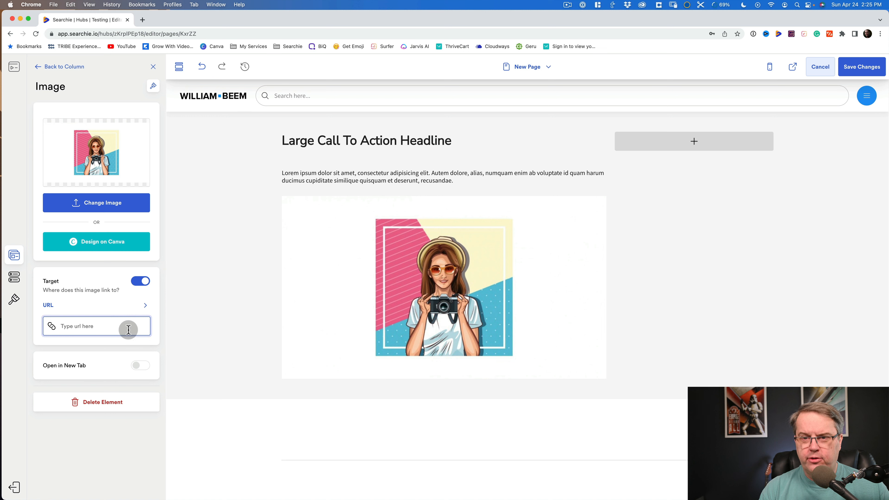
click(140, 365)
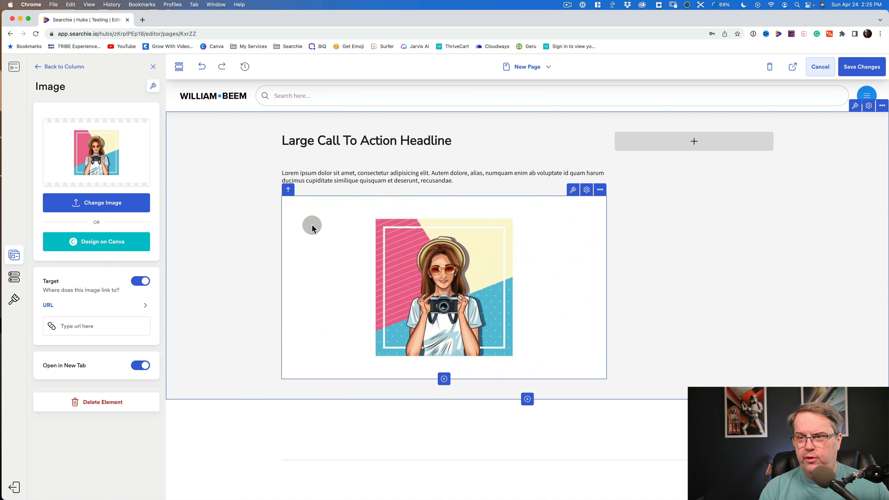
- Try the alignment options in the image's styling and set its alignment to right
click(573, 189)
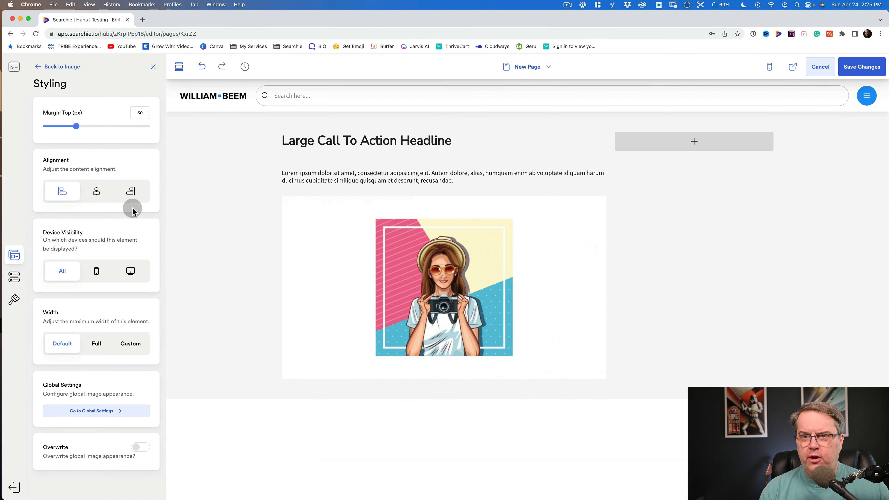
click(128, 196)
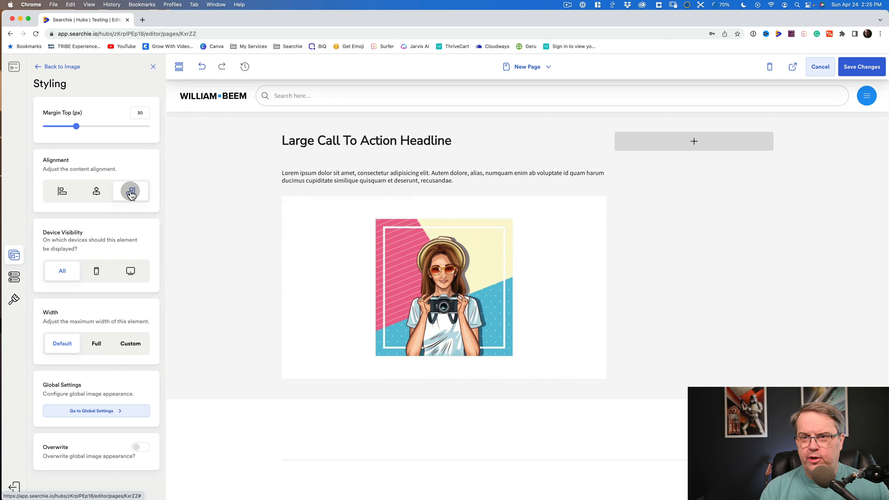
click(95, 194)
click(62, 192)
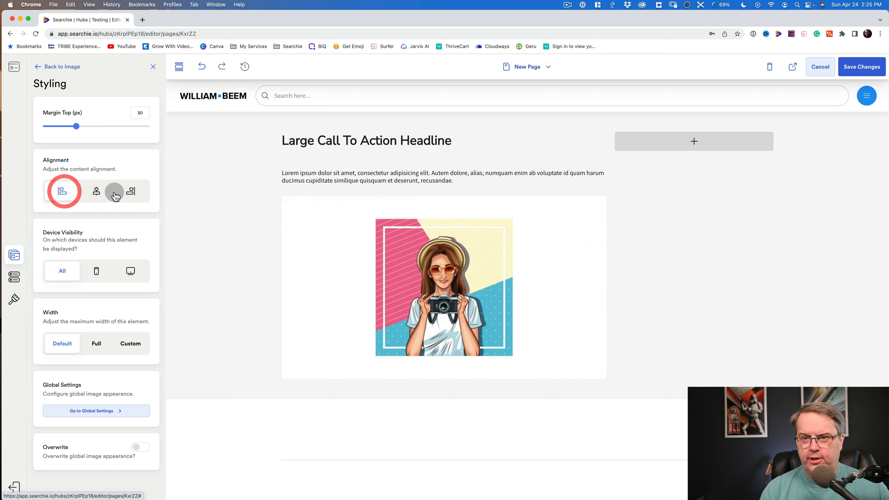
click(132, 195)
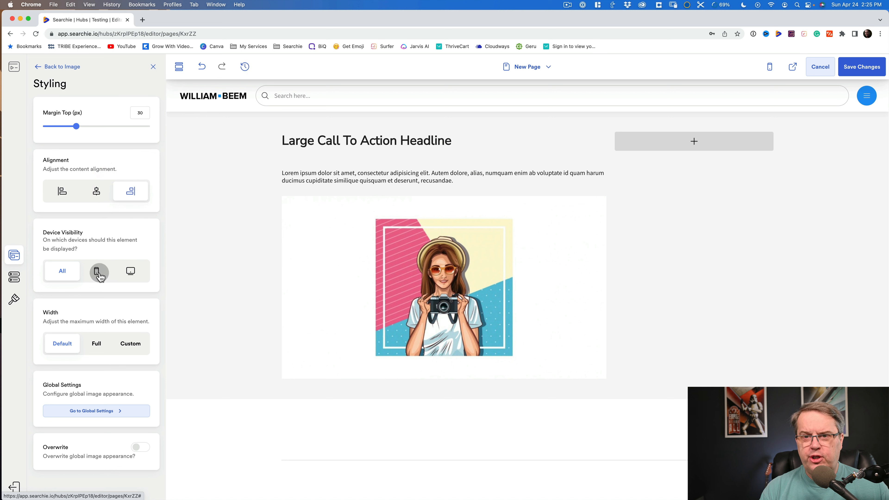
- Set the image's width to Full and save the page changes
click(101, 347)
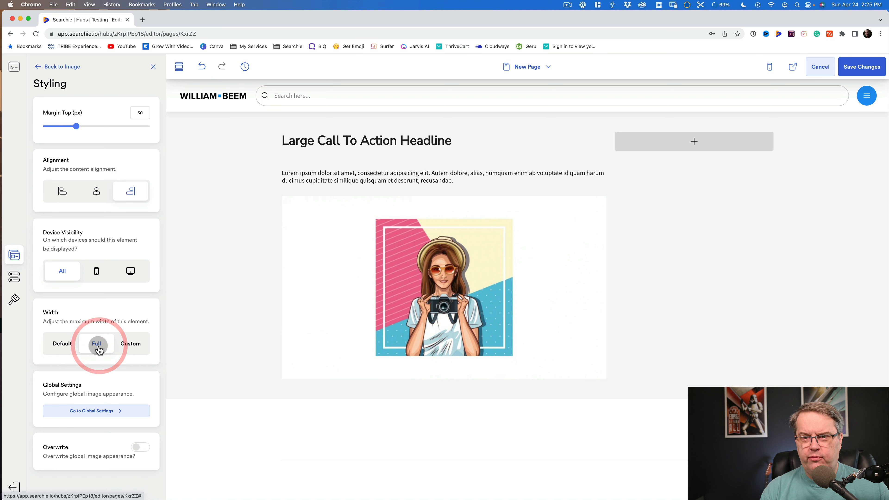
click(136, 352)
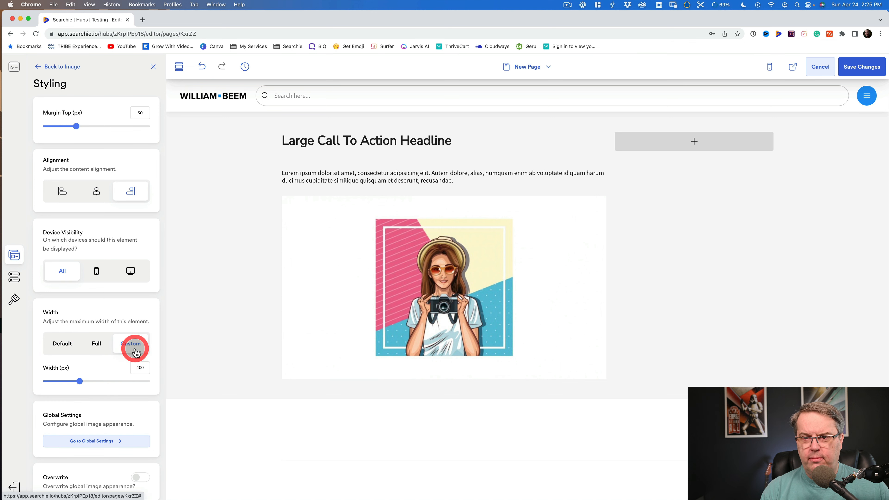
click(98, 346)
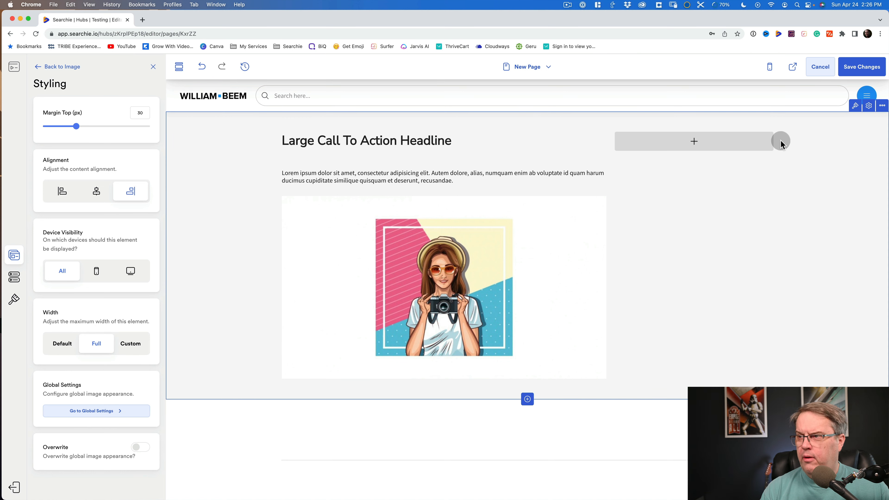
click(860, 72)
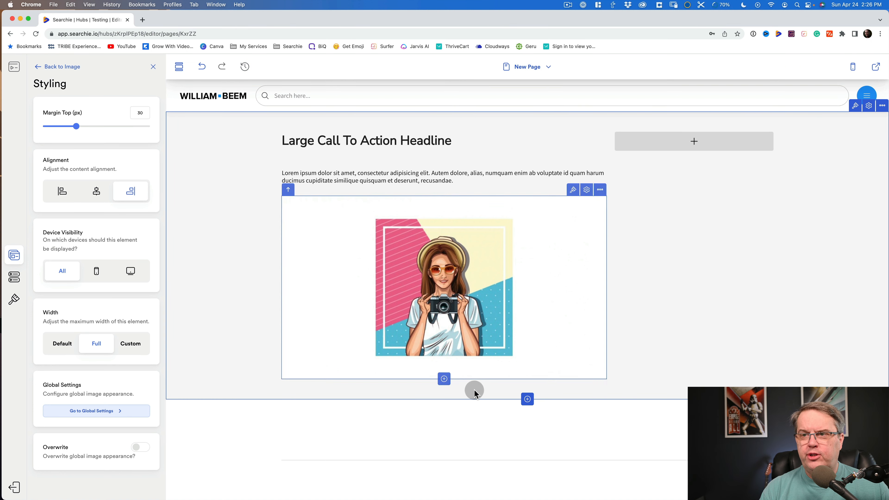
- Review the element types that can be added below the image, without adding one
click(444, 378)
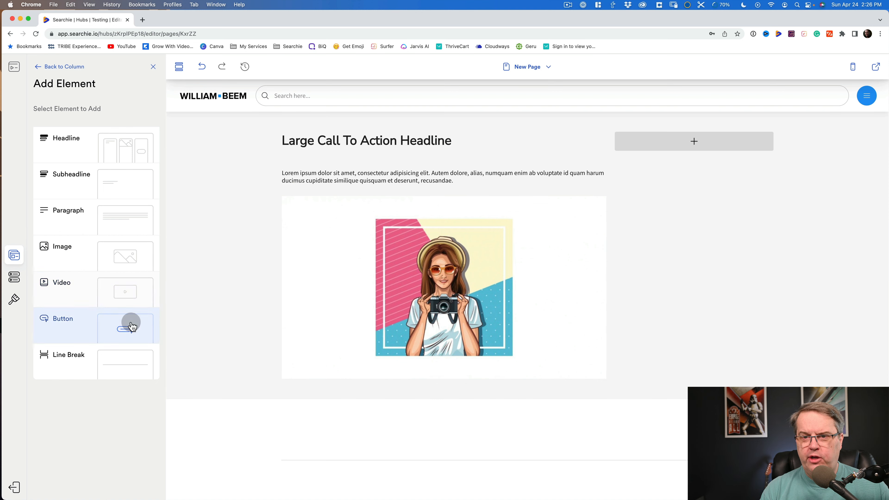
click(41, 67)
click(42, 67)
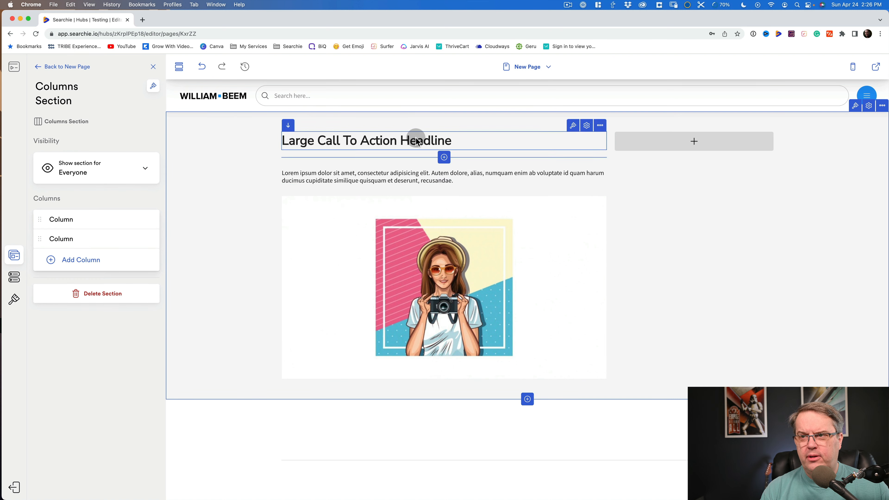
- Return to the New Page overview and review its settings for page title and slug
click(55, 68)
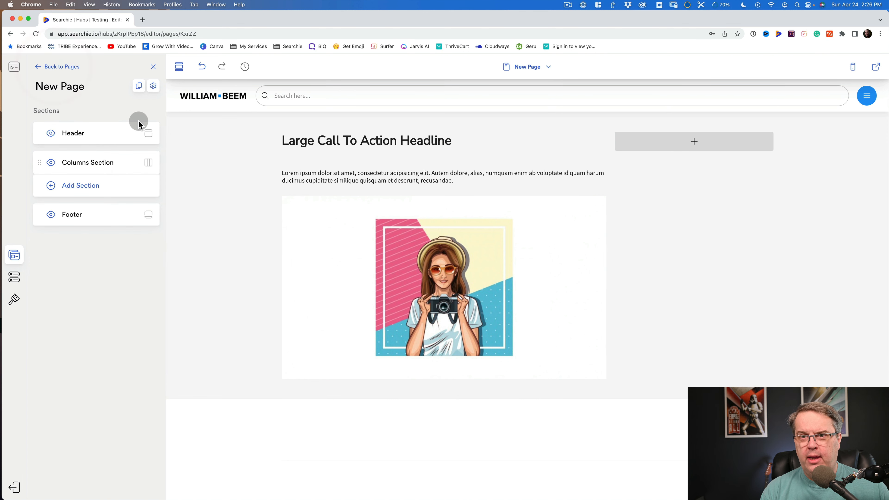
click(69, 86)
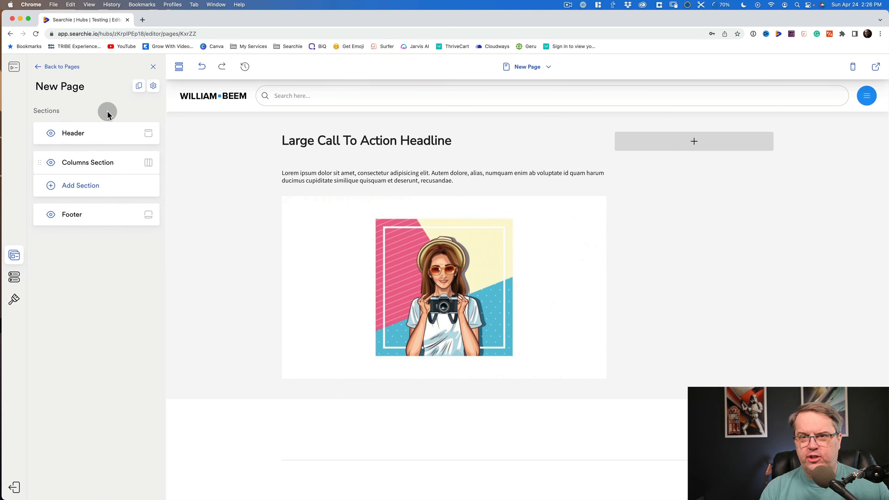
click(153, 86)
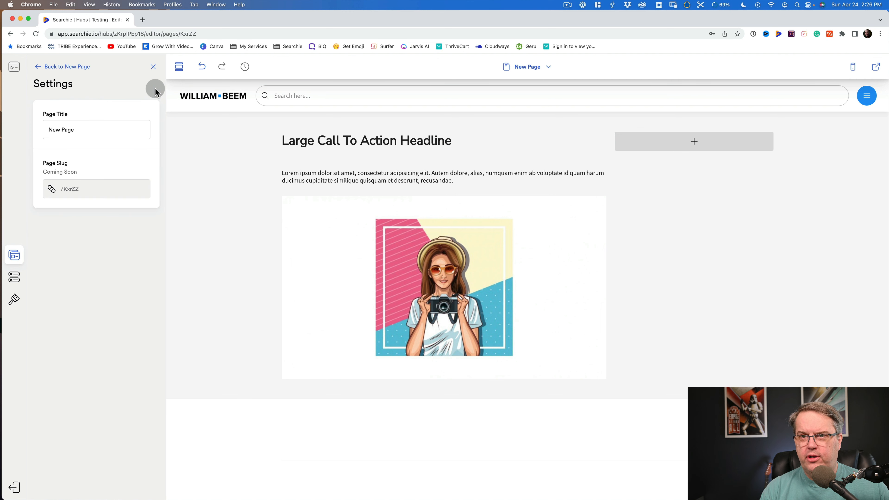
click(97, 136)
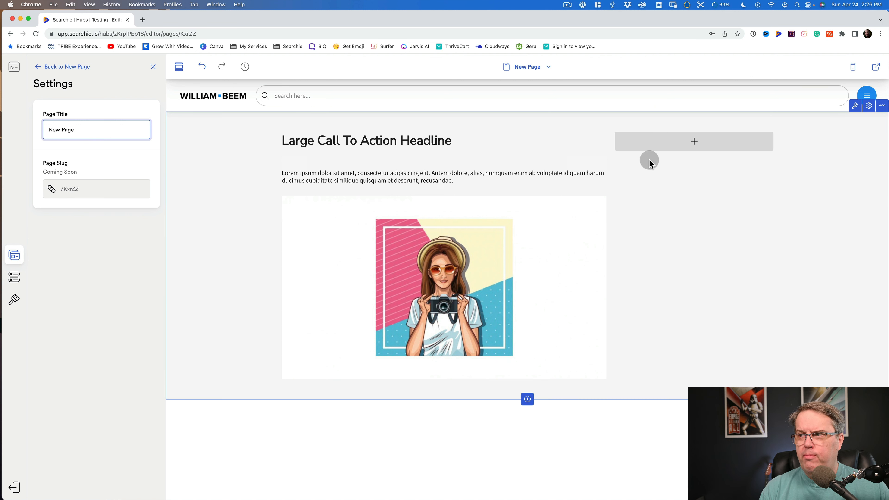
- Review the columns section's additional actions and its visibility choices, keeping the section shown for Everyone
click(881, 106)
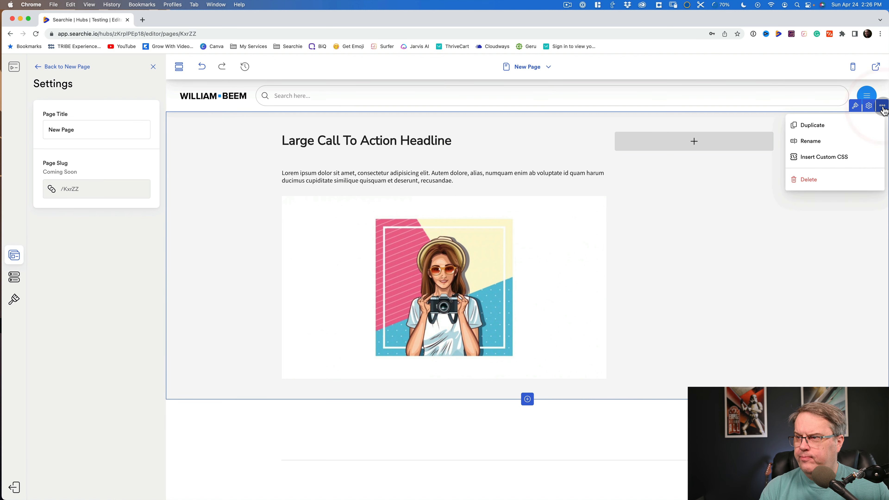
click(869, 106)
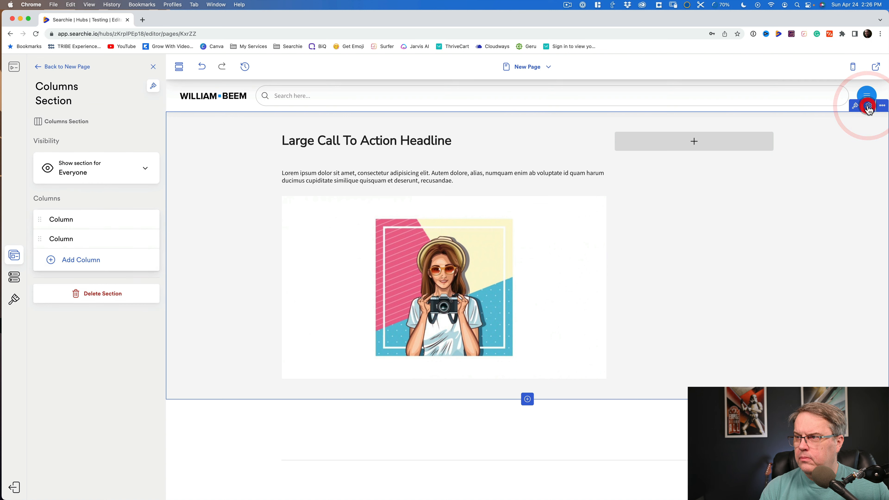
click(145, 169)
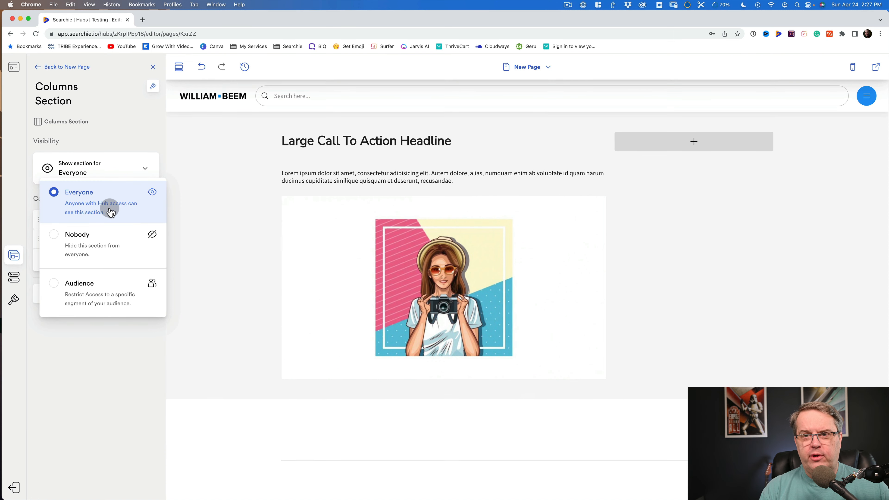
click(221, 211)
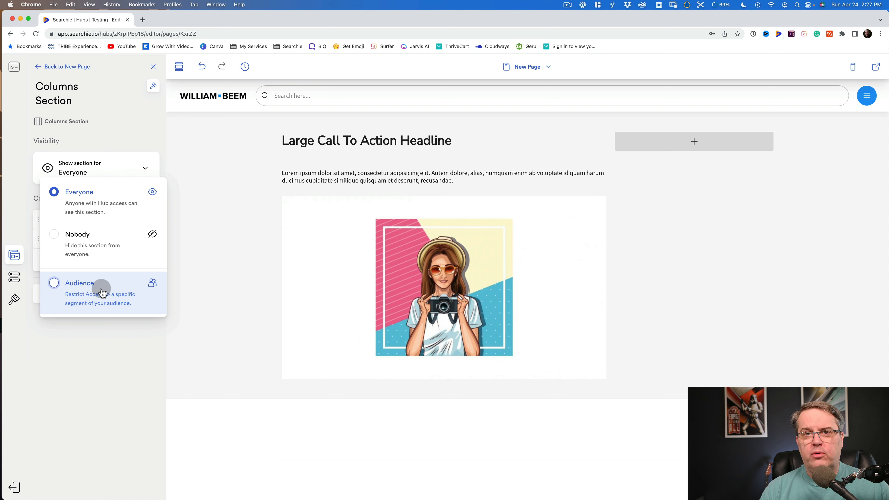
click(231, 263)
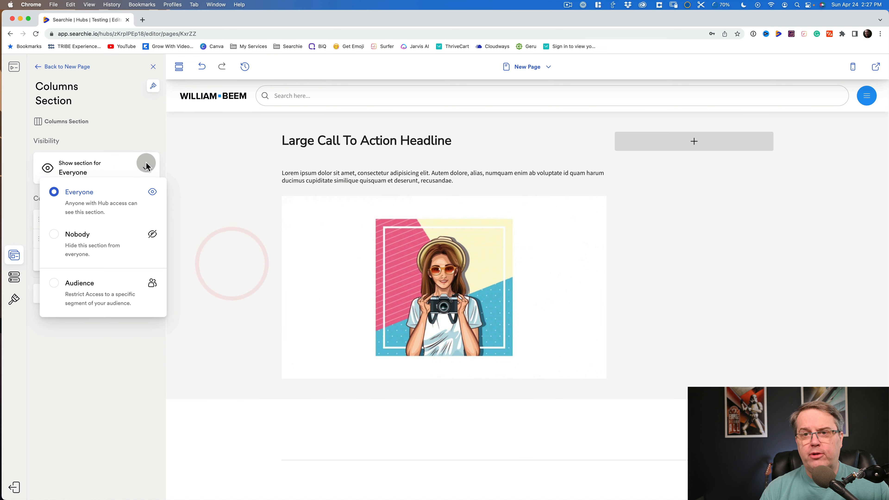
click(103, 194)
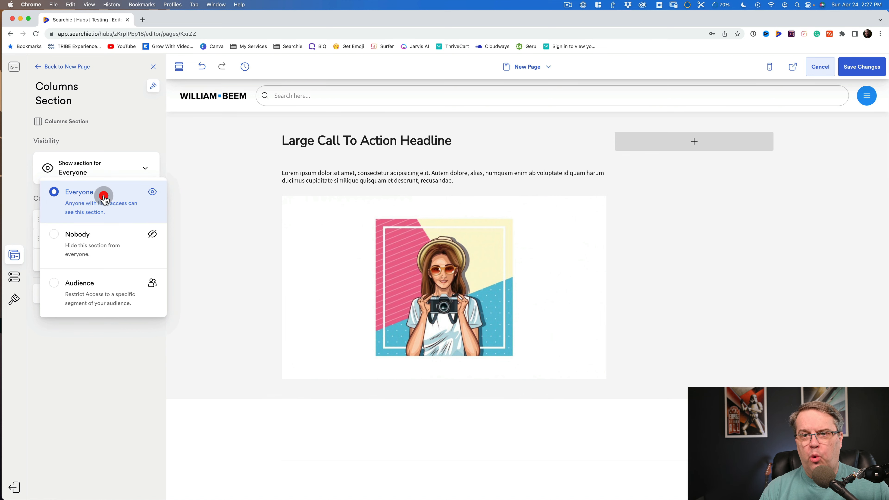
click(145, 167)
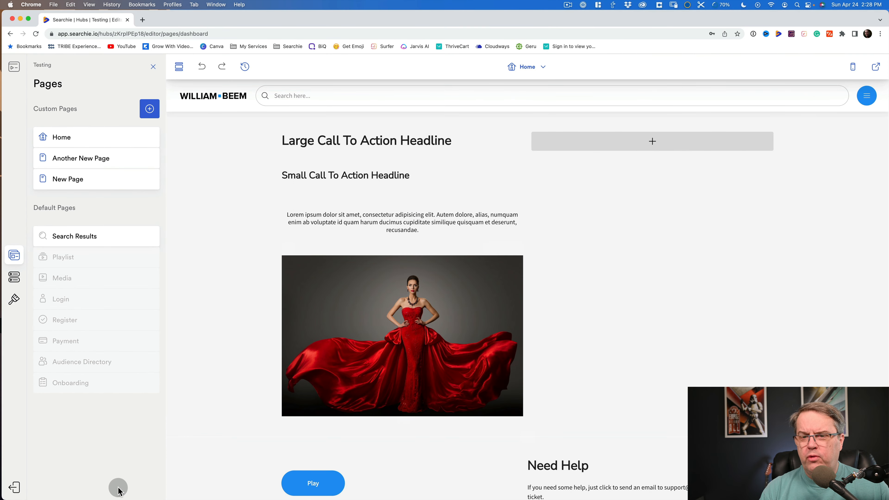
- Exit the page editor and examine the hub's SEO settings, covering title, description, author, keywords and social media thumbnail
click(14, 488)
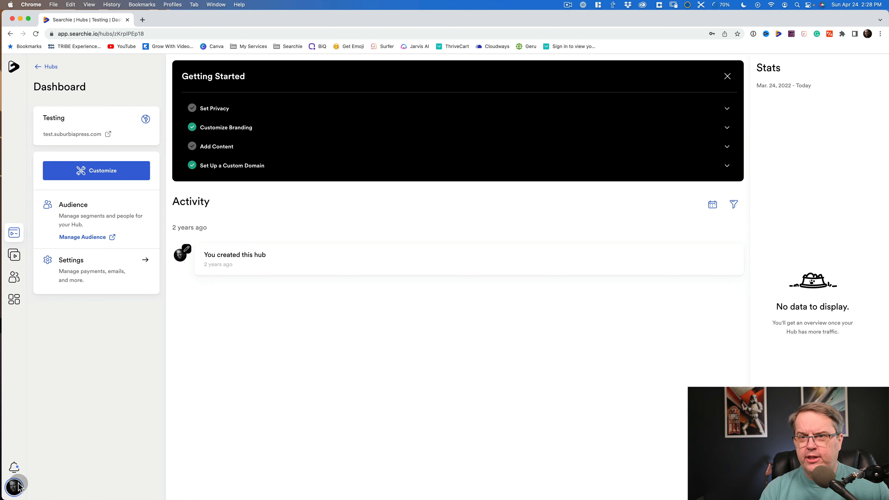
click(80, 266)
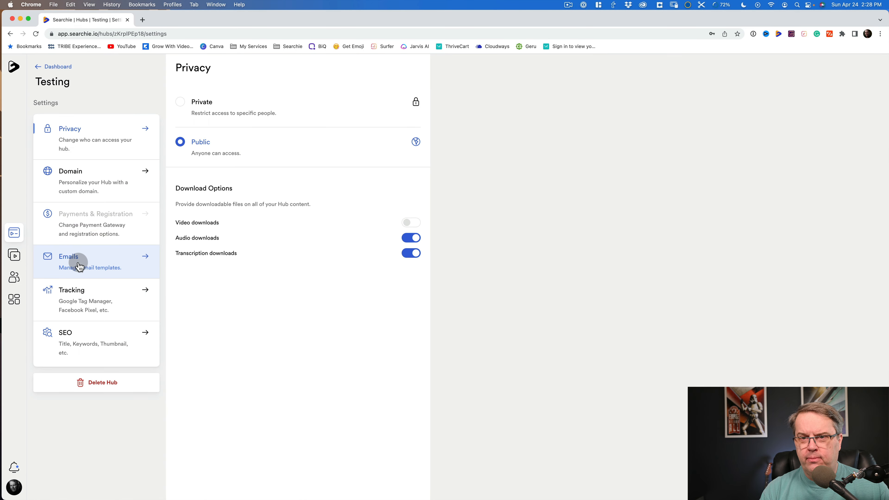
click(89, 333)
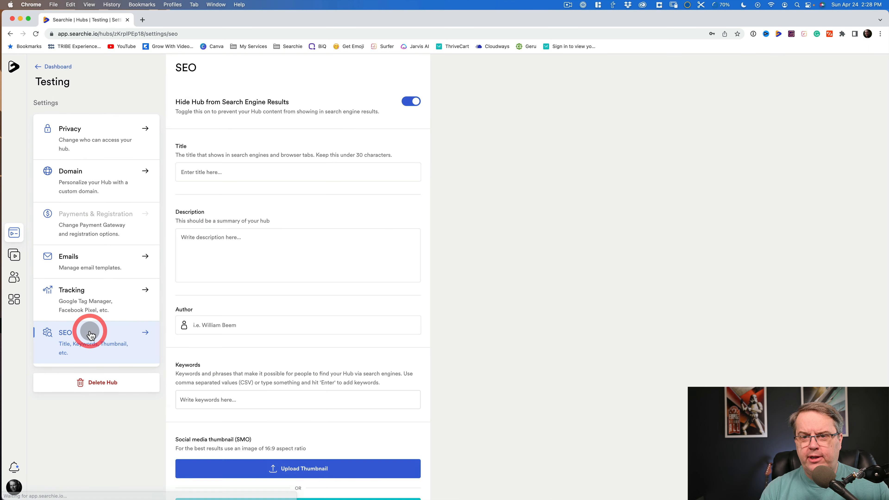
click(261, 168)
click(283, 252)
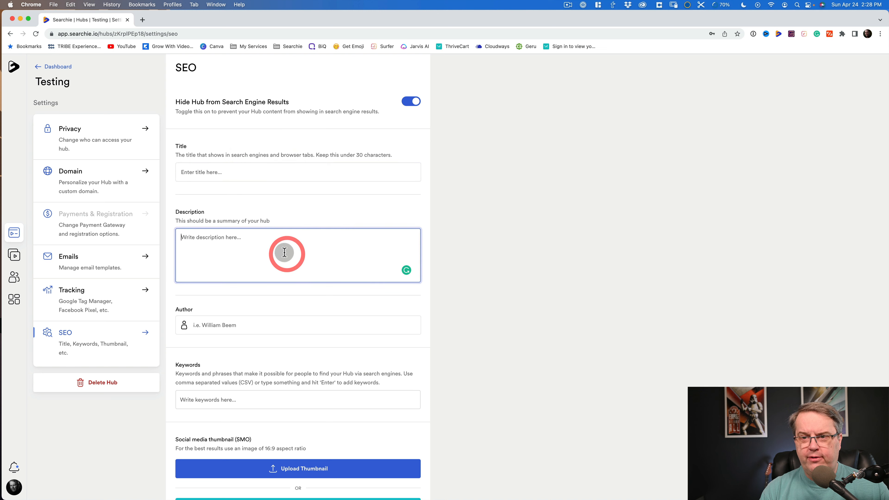
click(290, 317)
click(268, 397)
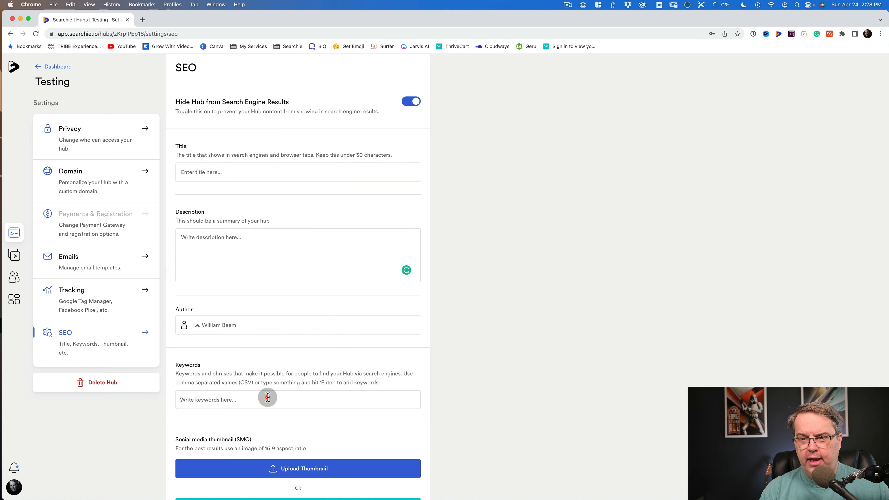
scroll(314, 359, down, 1)
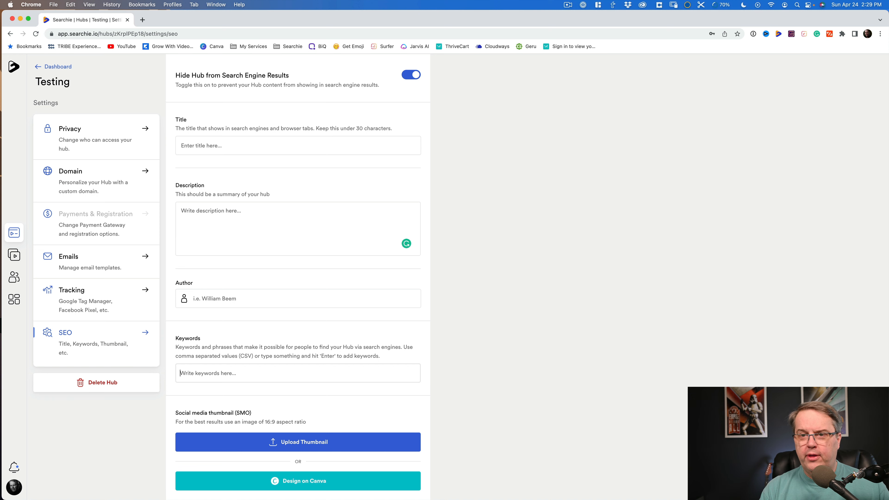
- Examine the hub's Tracking, Emails, Domain and Privacy settings, and return to the hub dashboard
click(93, 301)
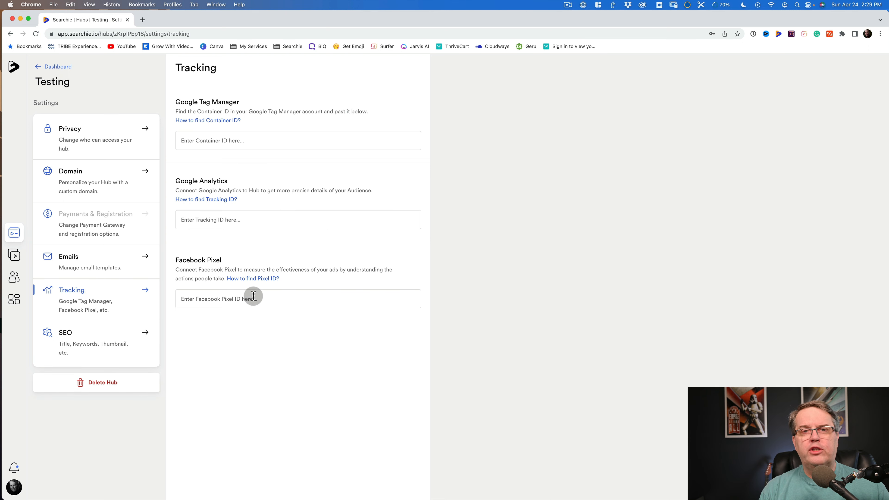
click(80, 260)
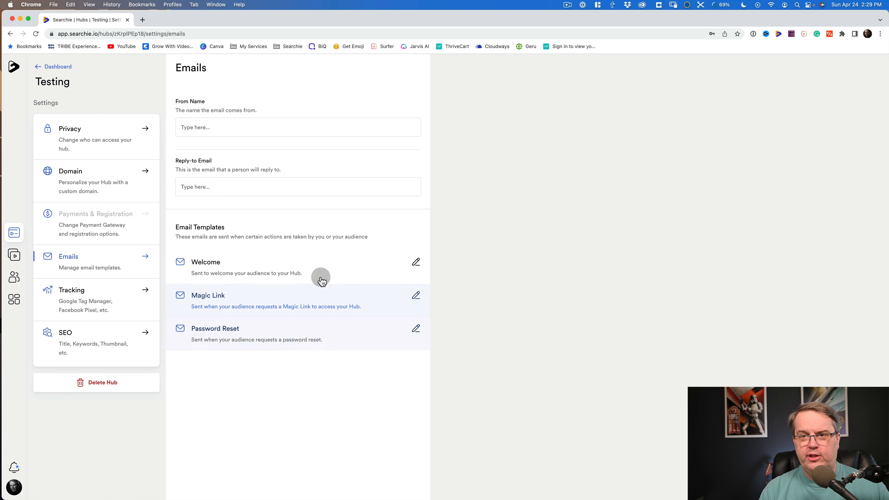
click(111, 178)
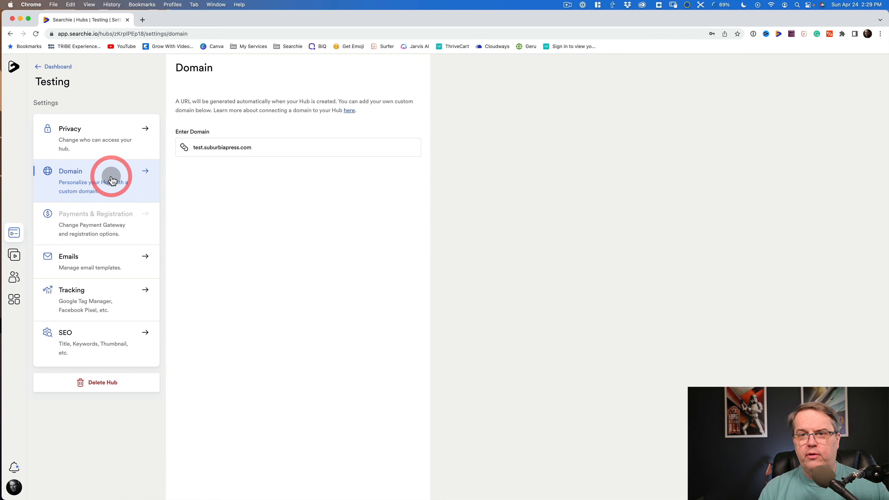
click(98, 140)
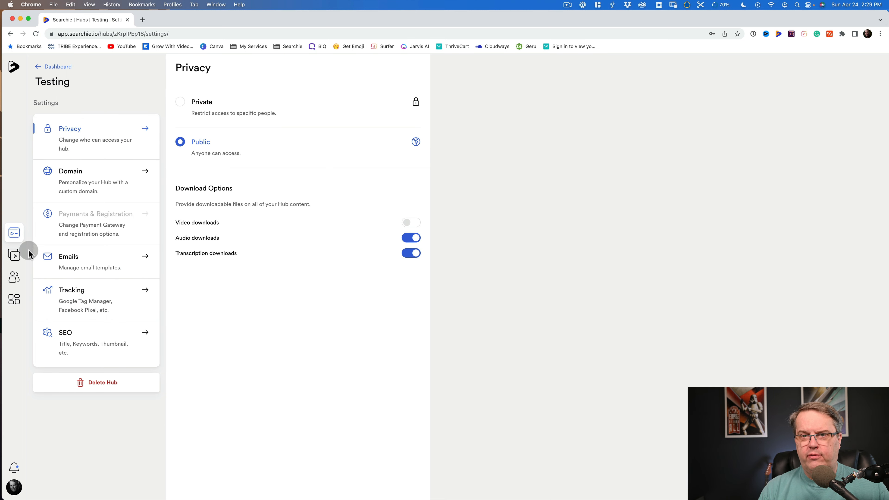
click(51, 67)
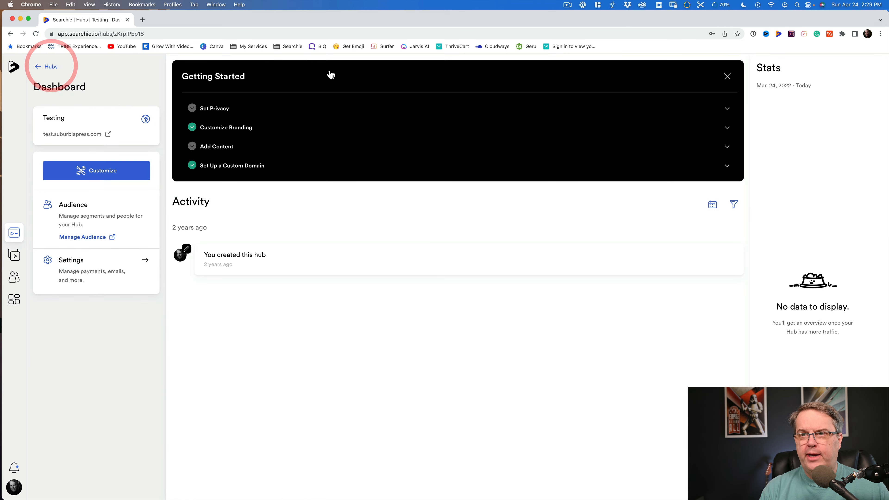
- Reopen the hub for customizing, review the page settings of Another New Page, and return to its section overview
click(90, 169)
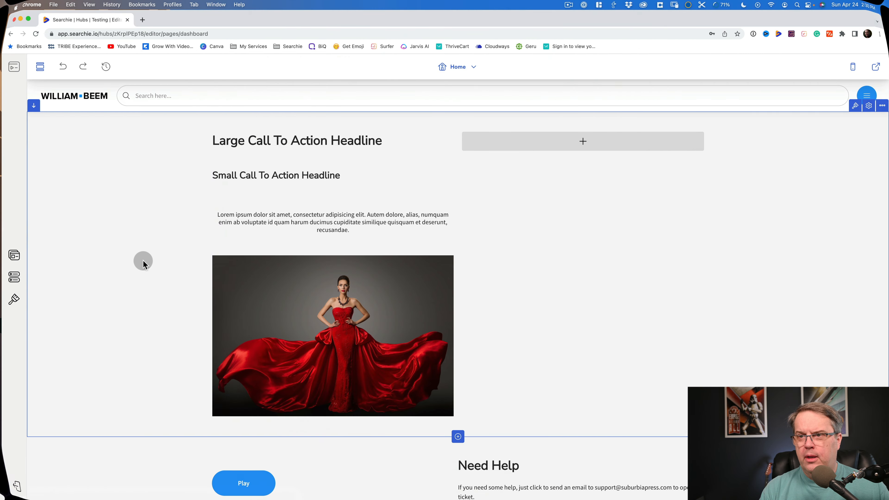
click(14, 256)
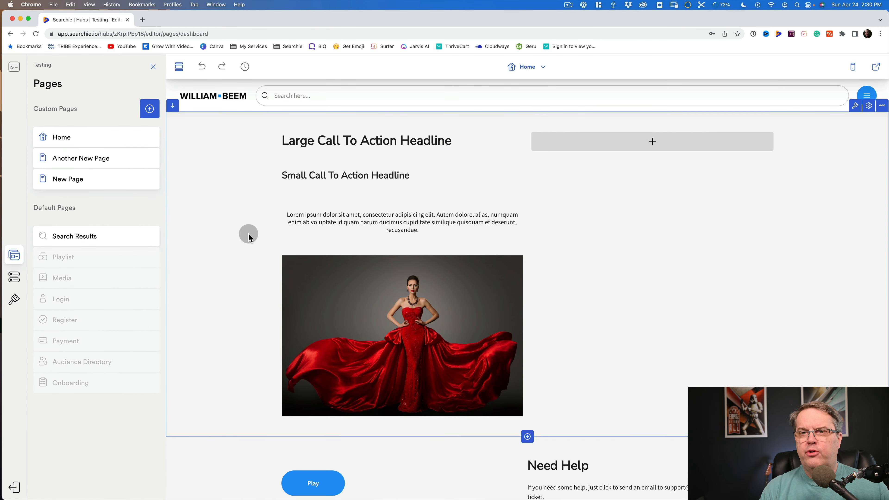
click(80, 159)
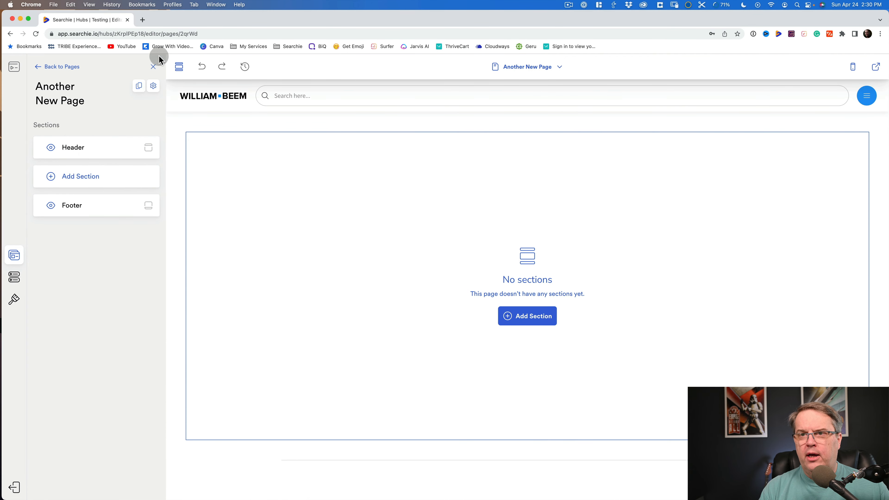
click(149, 88)
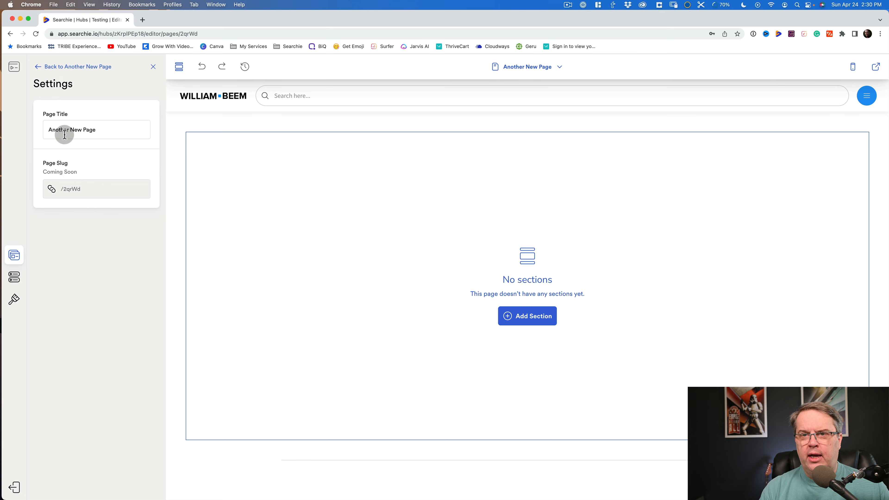
click(38, 68)
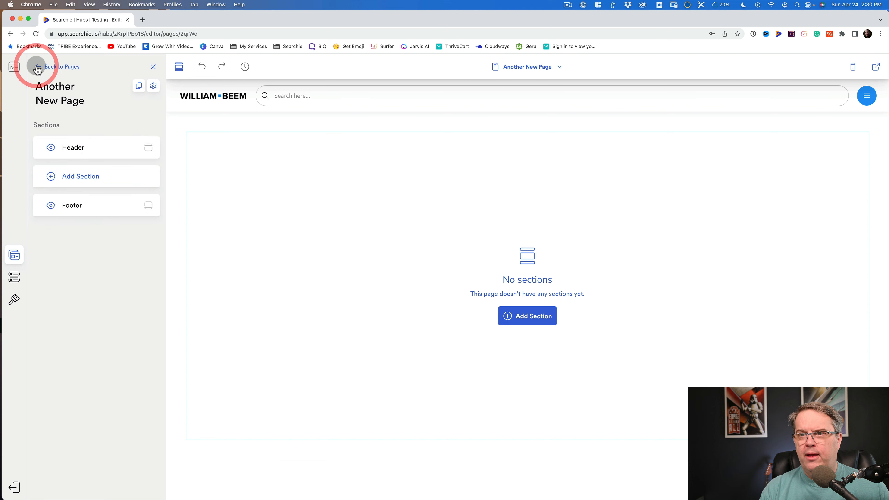